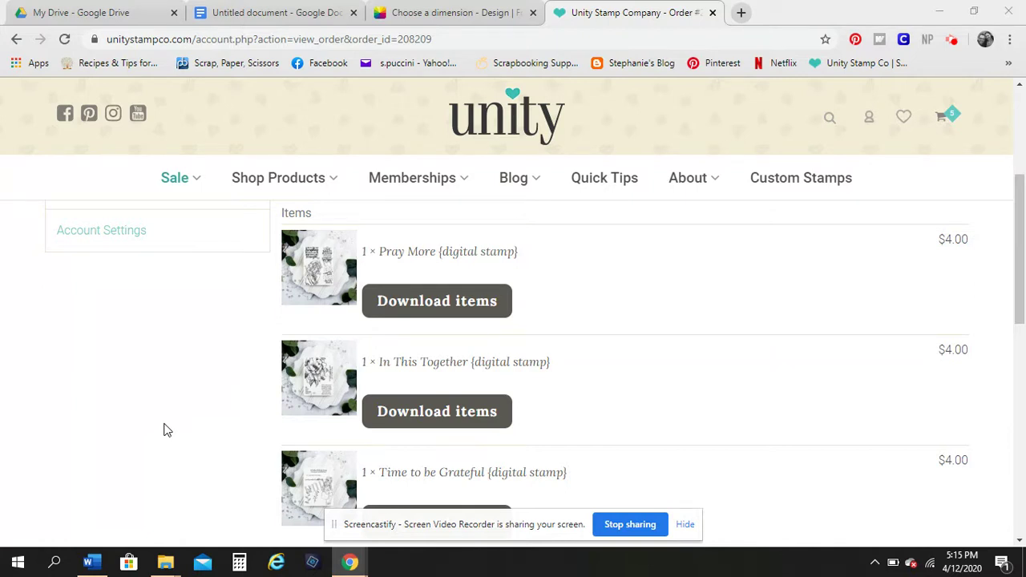
- Download the Unity Digi - Pray More zip file for the Pray More digital stamp in the order
left_click(425, 308)
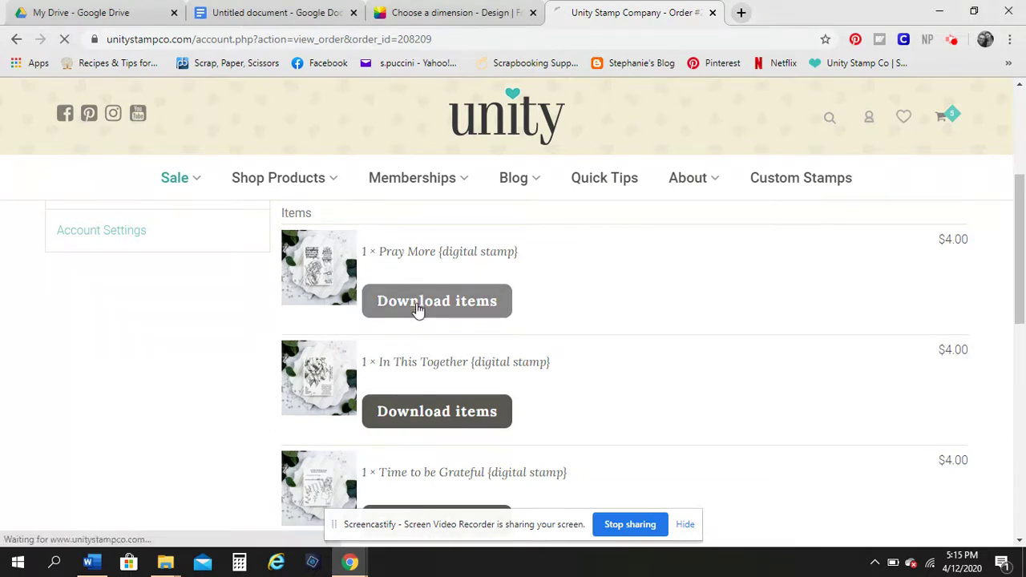
scroll(417, 311, "down", 5)
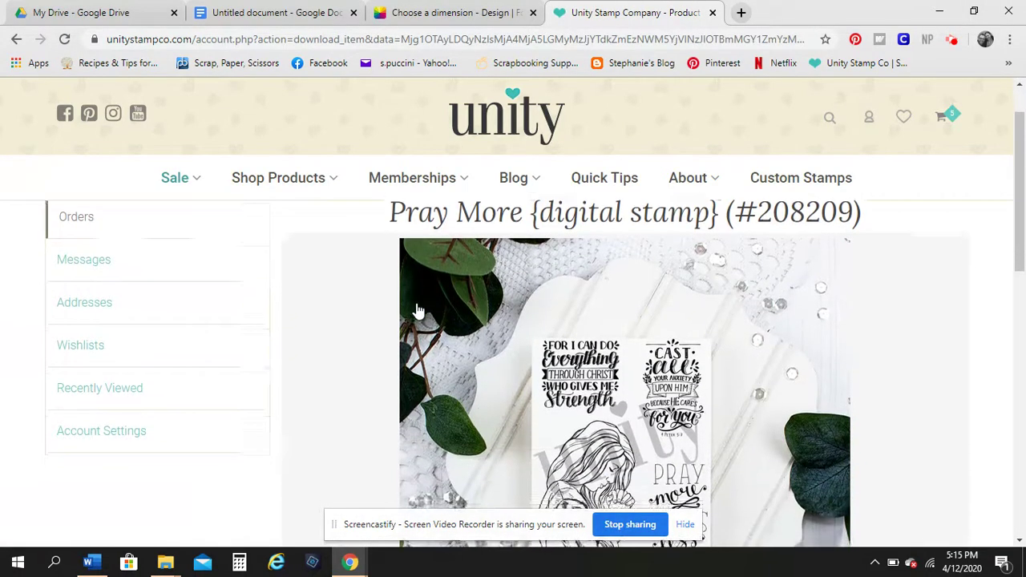
scroll(417, 310, "down", 2)
left_click(404, 358)
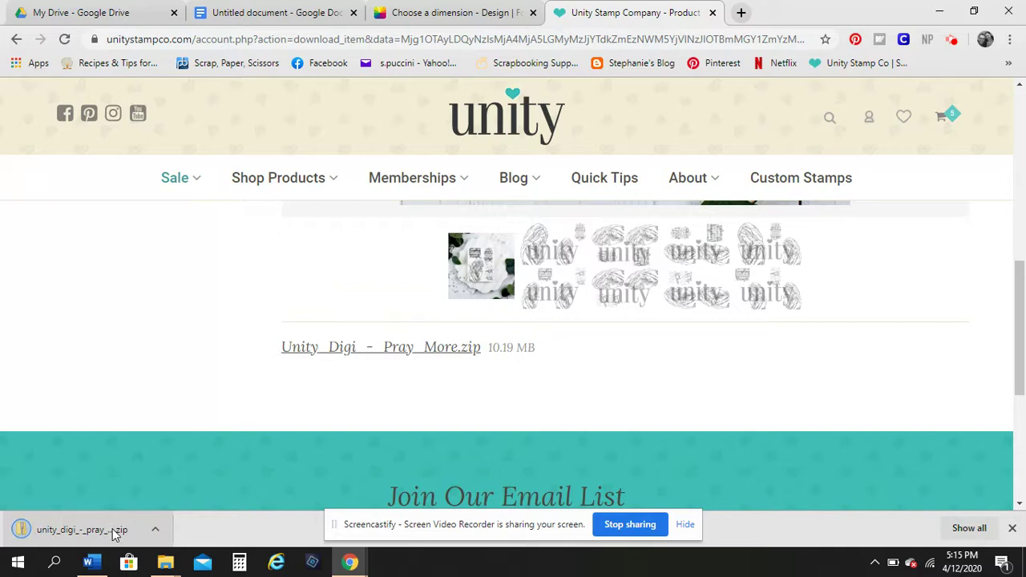
left_click(113, 532)
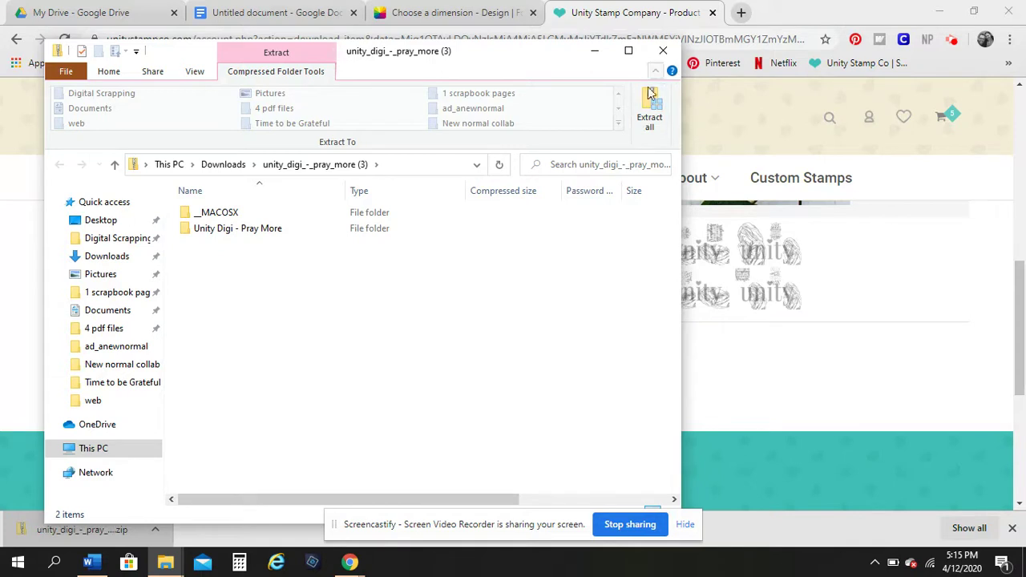
left_click(650, 119)
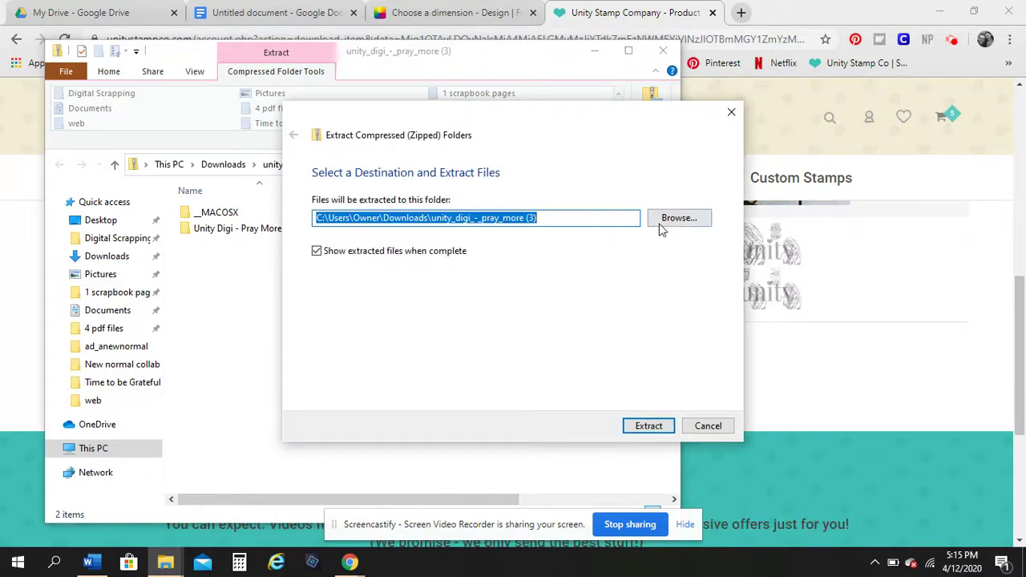
left_click(685, 221)
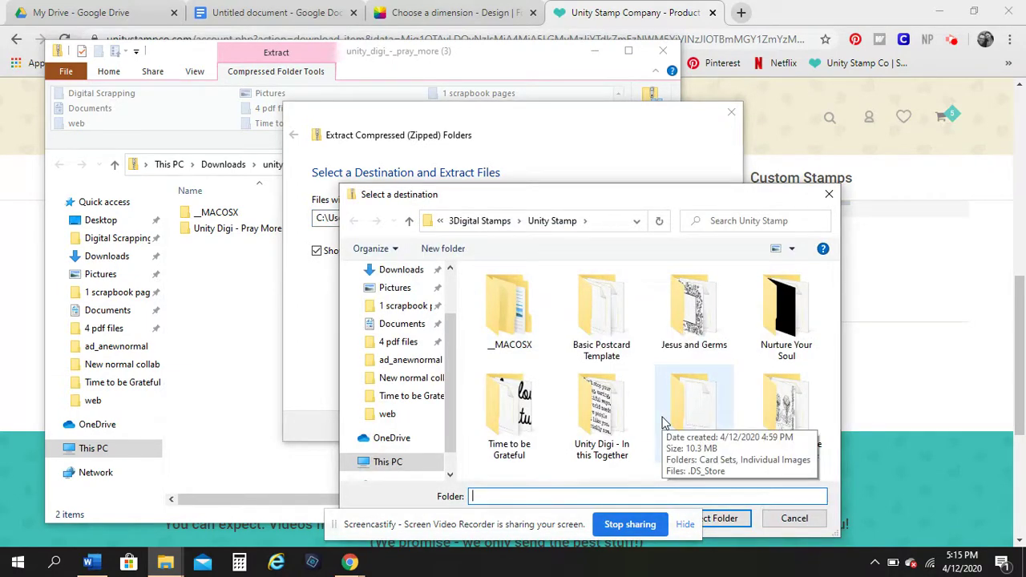
left_click(725, 520)
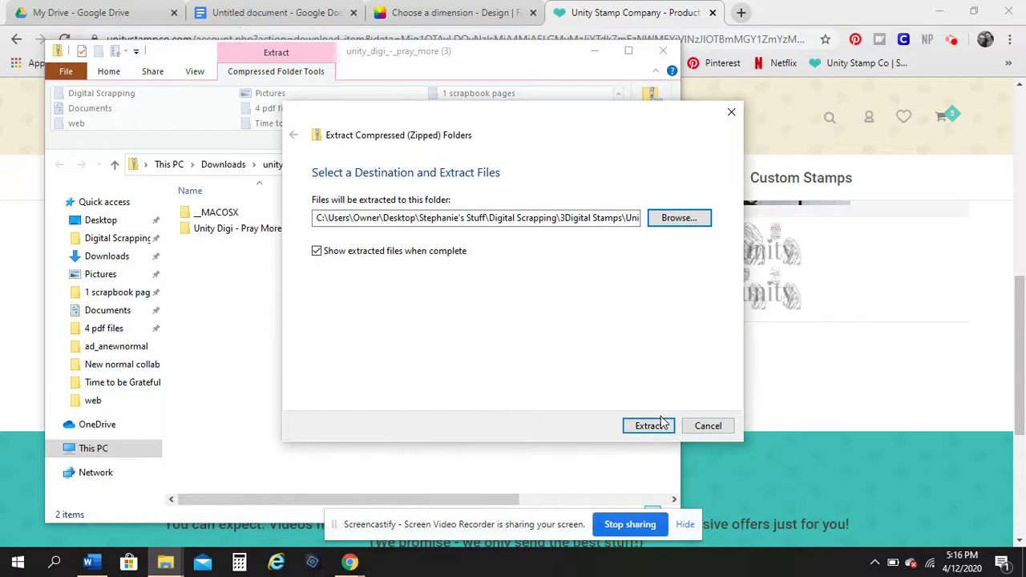
left_click(708, 426)
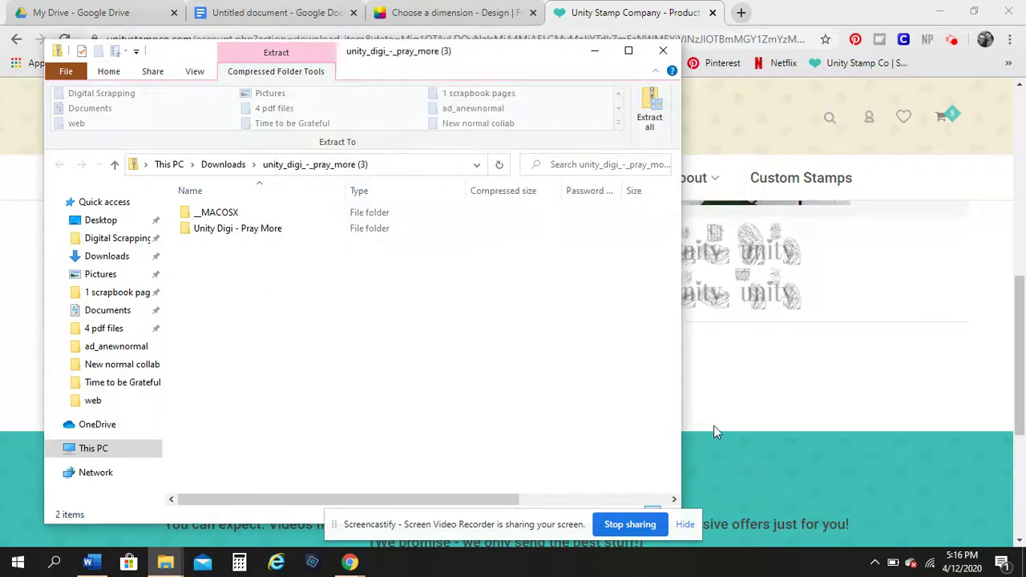
left_click(663, 53)
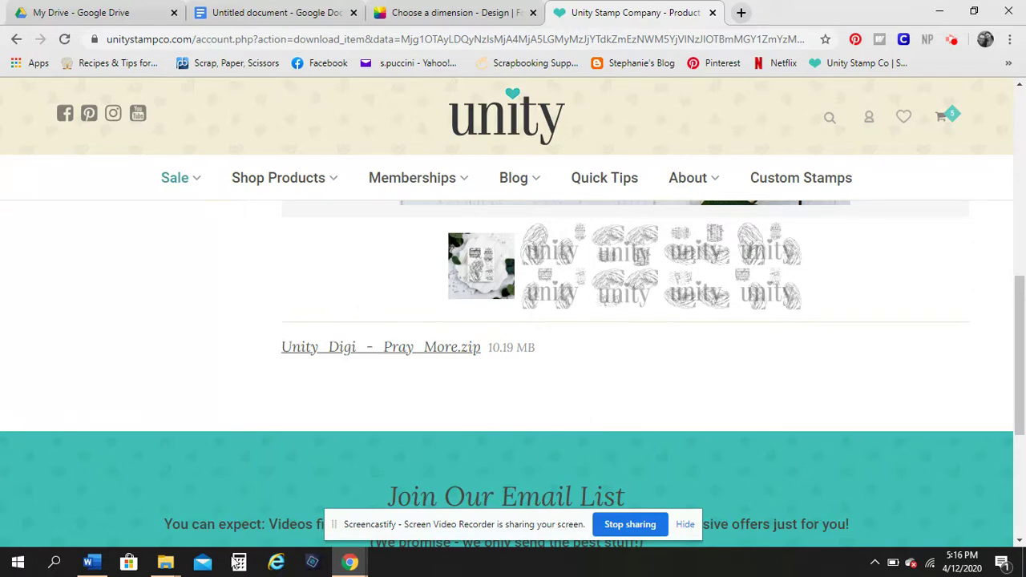
- Launch the Photoshop Elements Photo Editor and create a blank white U.S. Paper Letter document, 8.5 x 11 inches at 300 pixels/inch
left_click(313, 564)
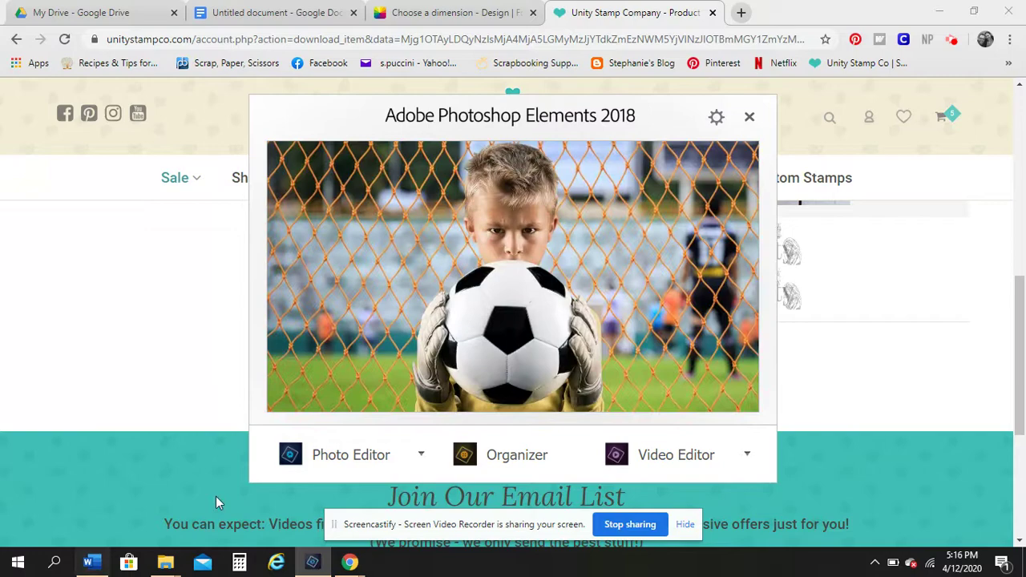
left_click(359, 454)
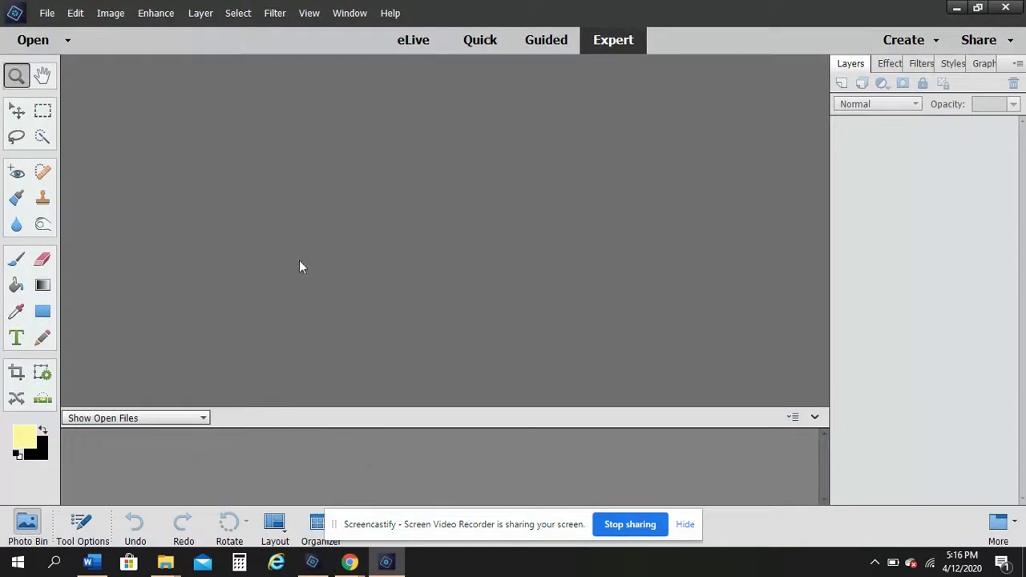
left_click(47, 14)
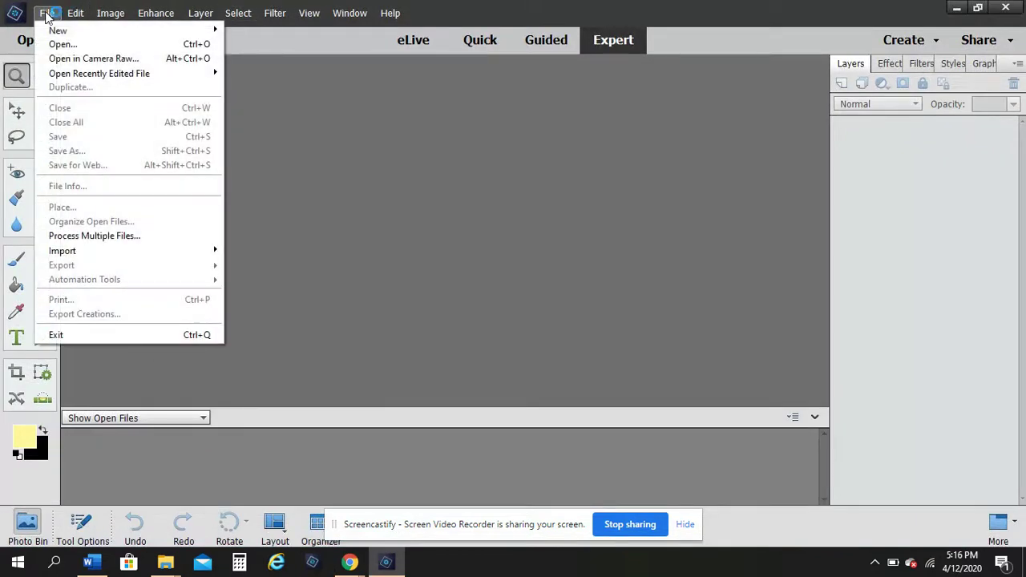
mouse_move(176, 31)
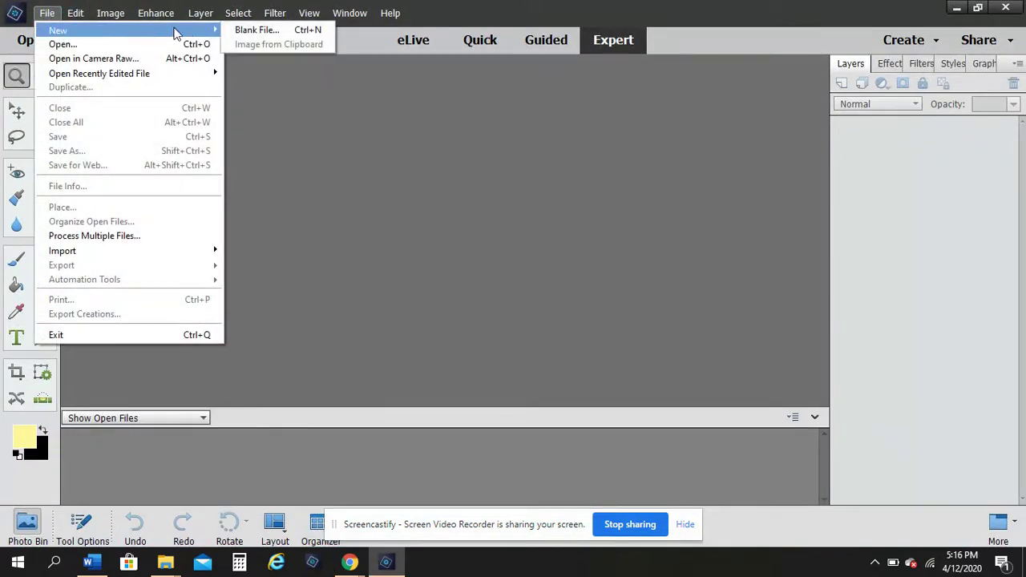
left_click(249, 32)
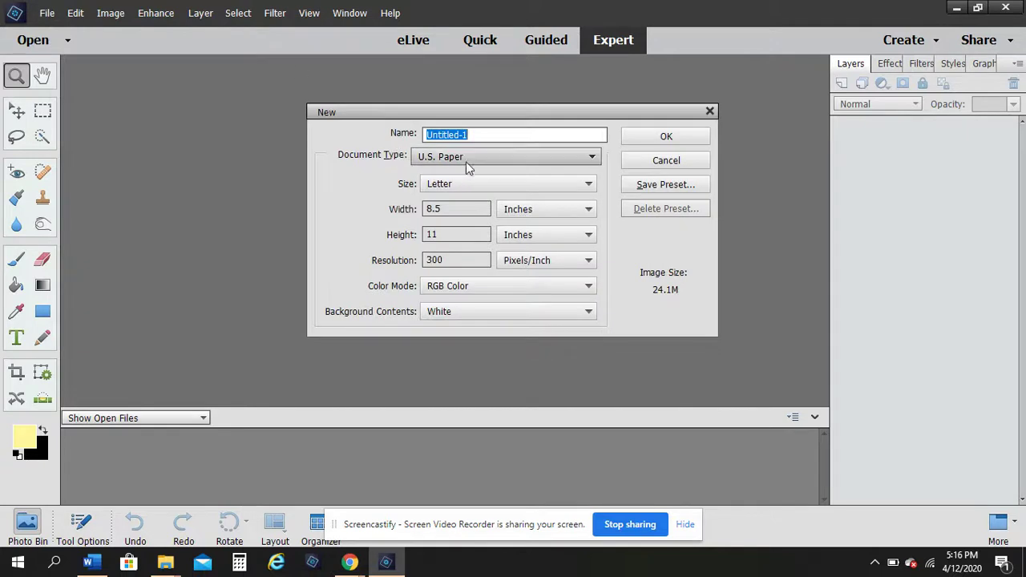
left_click(435, 160)
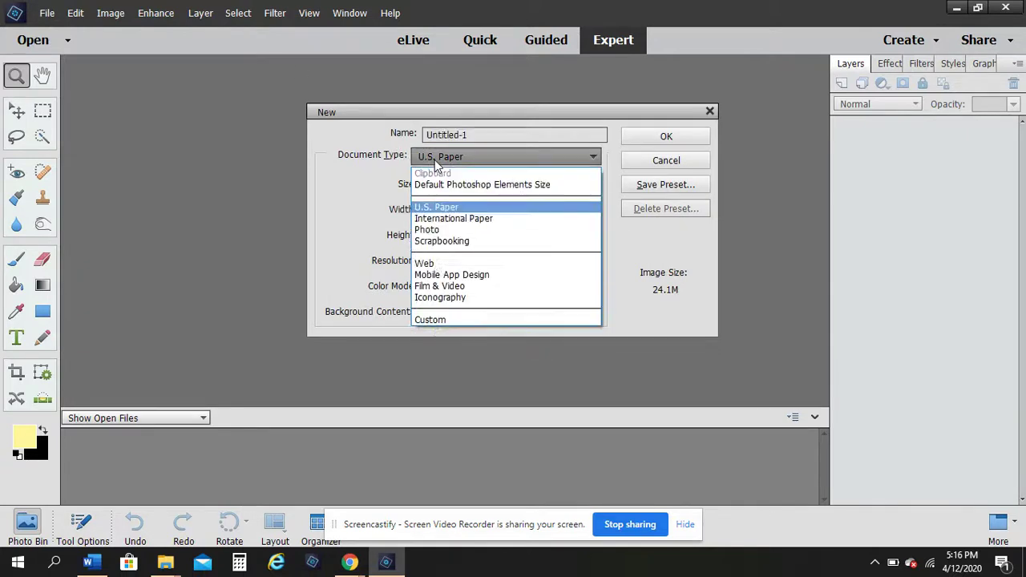
left_click(436, 161)
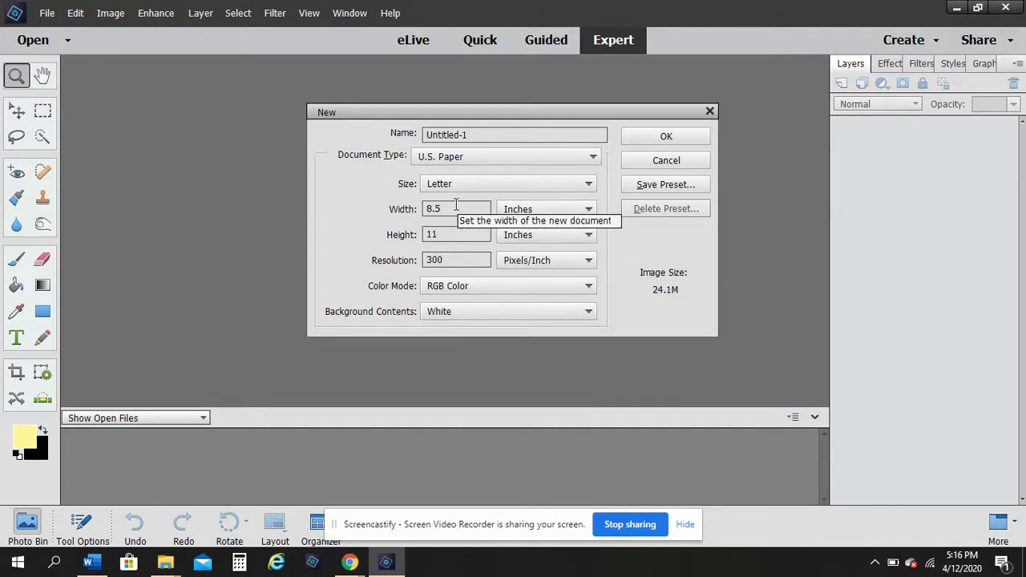
left_click(661, 137)
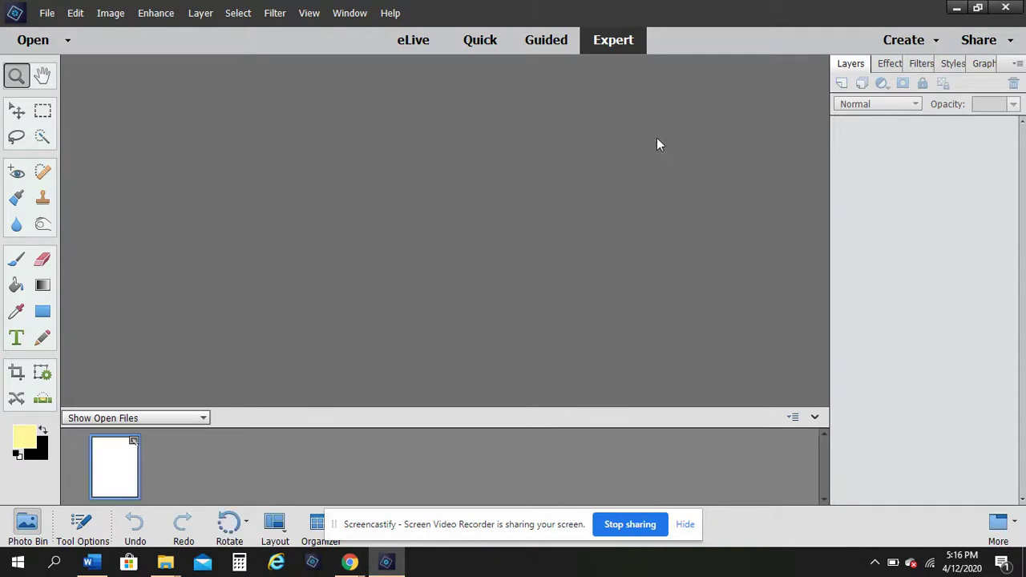
- Add a vertical guide at 4.25 inches on the blank page
left_click(307, 13)
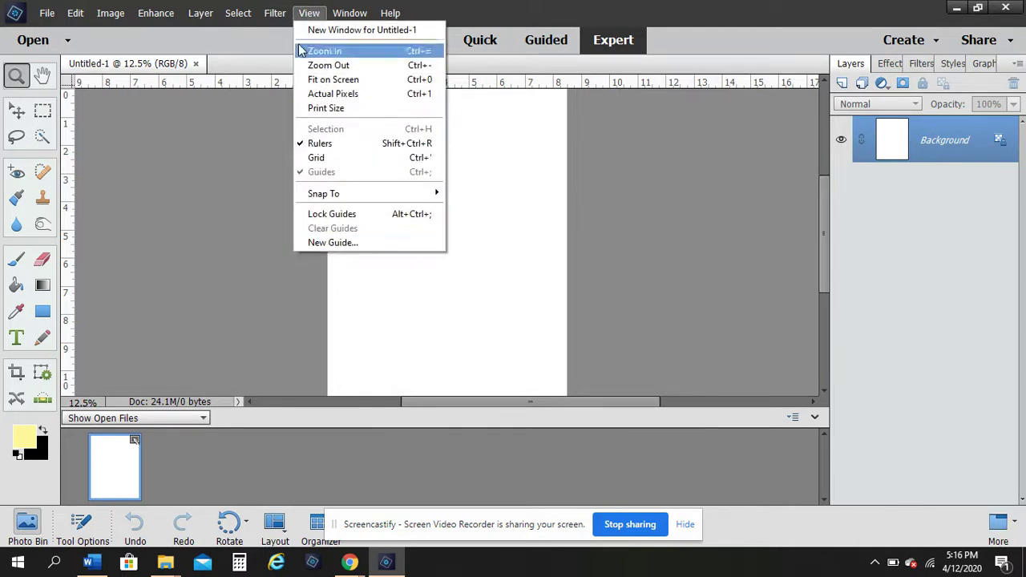
left_click(334, 243)
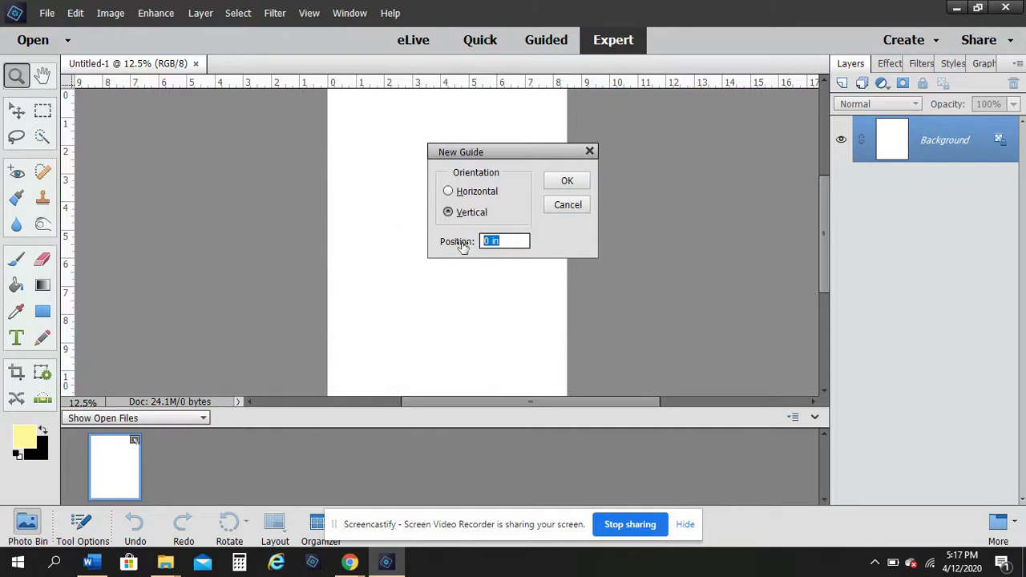
type("4.25")
left_click(572, 180)
- Add a horizontal guide at 5.5 inches on the page
left_click(310, 12)
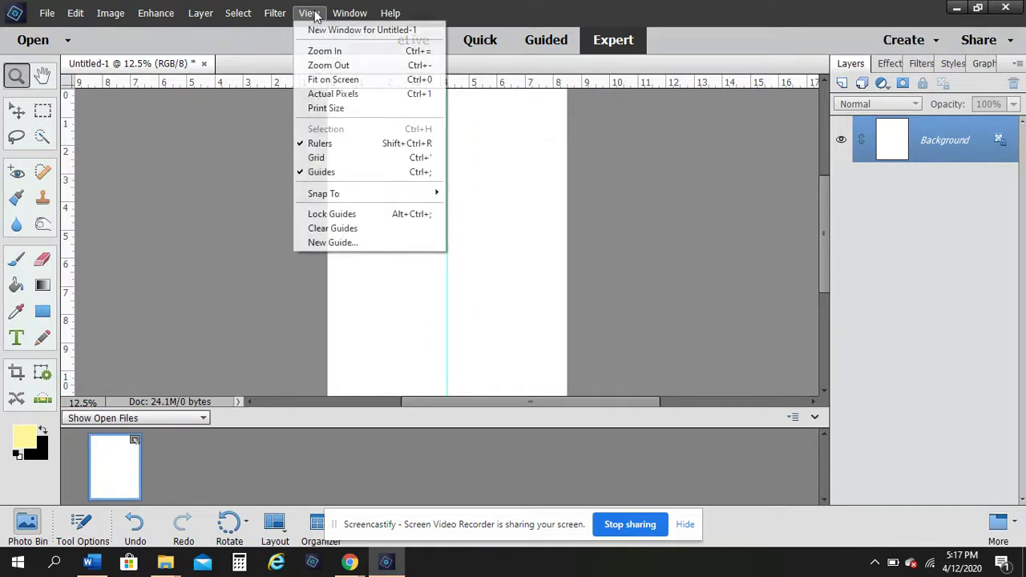
left_click(332, 243)
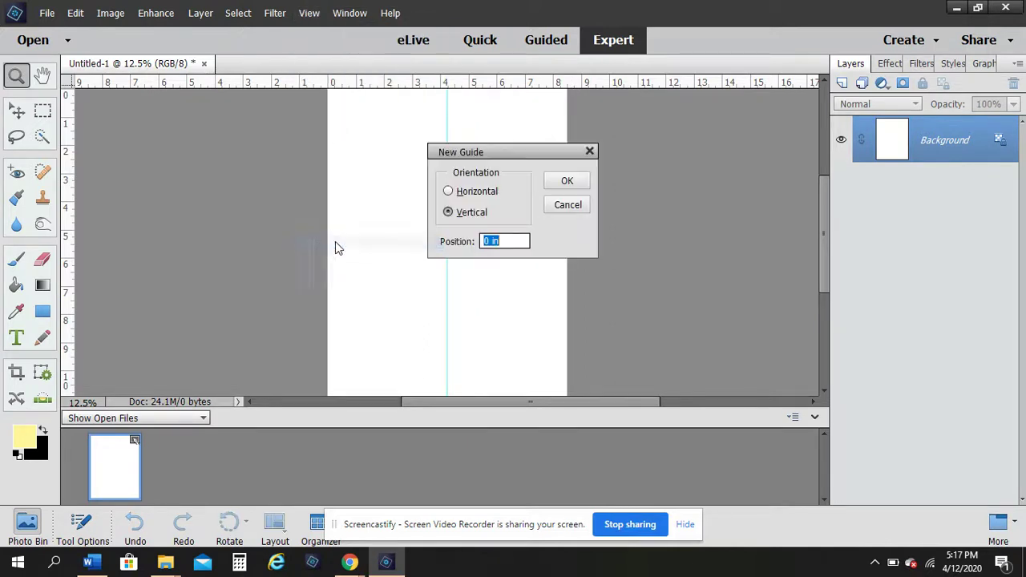
left_click(449, 192)
left_click_drag(514, 240, 452, 250)
type("5.5")
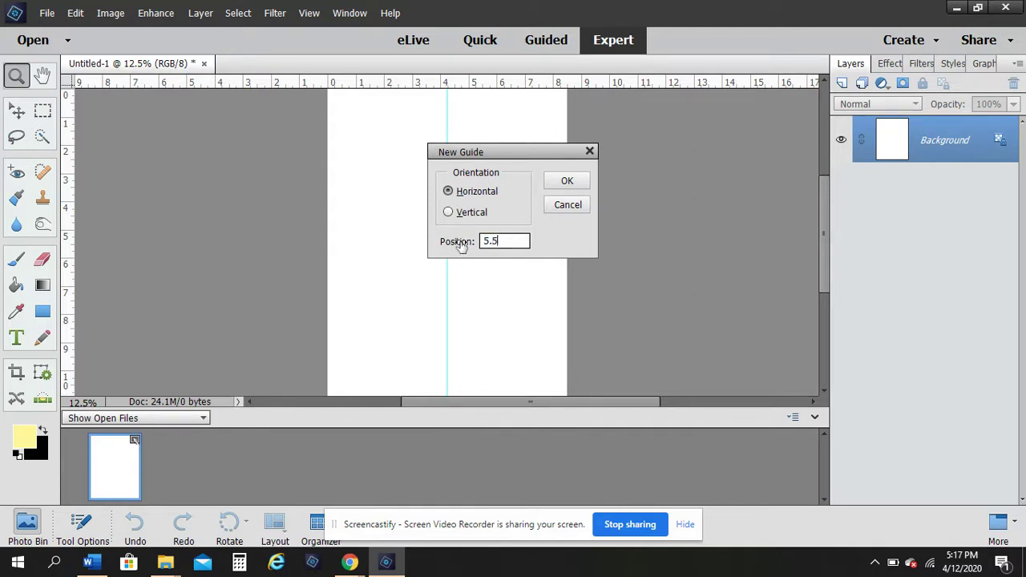
left_click(563, 182)
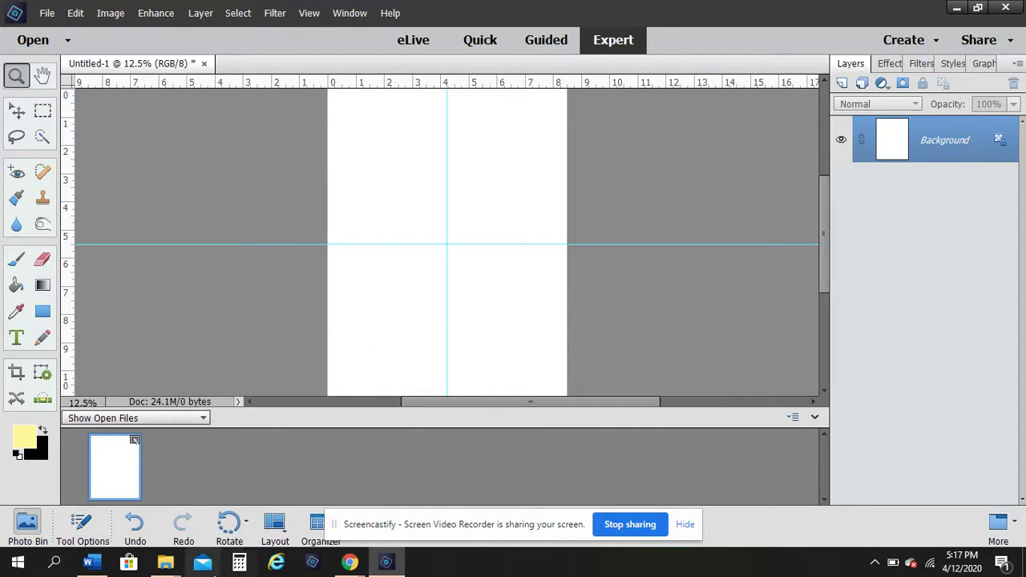
- Close the Card Sets and zip folder windows and open the Pray More image from the Individual Images folder in the photo editor
mouse_move(170, 570)
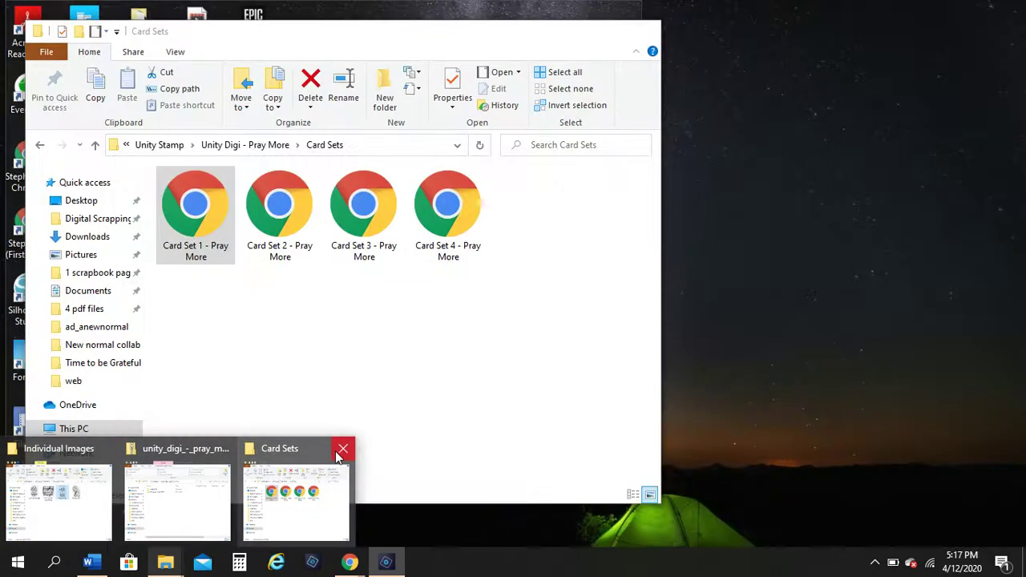
left_click(343, 451)
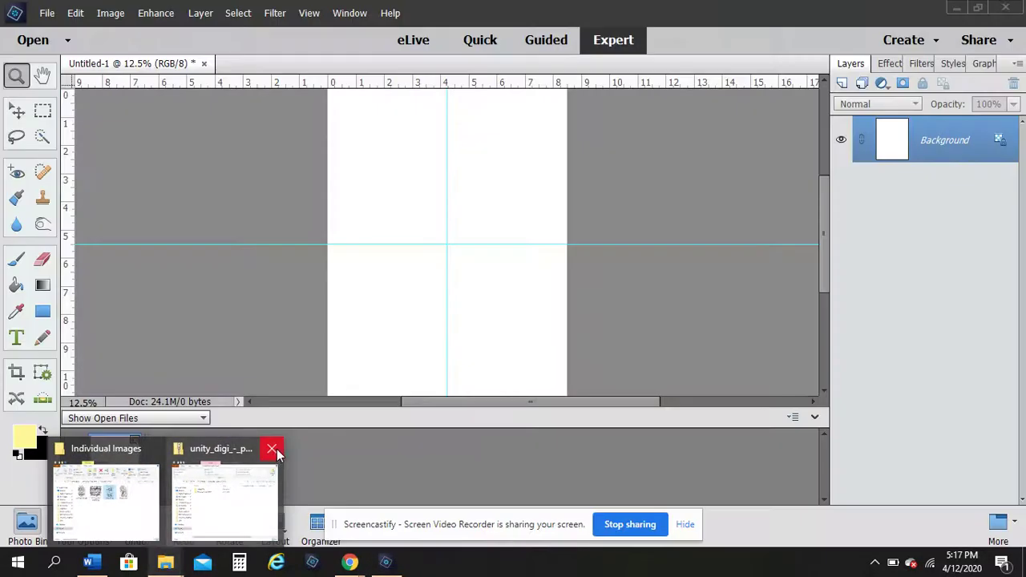
left_click(272, 451)
left_click(138, 518)
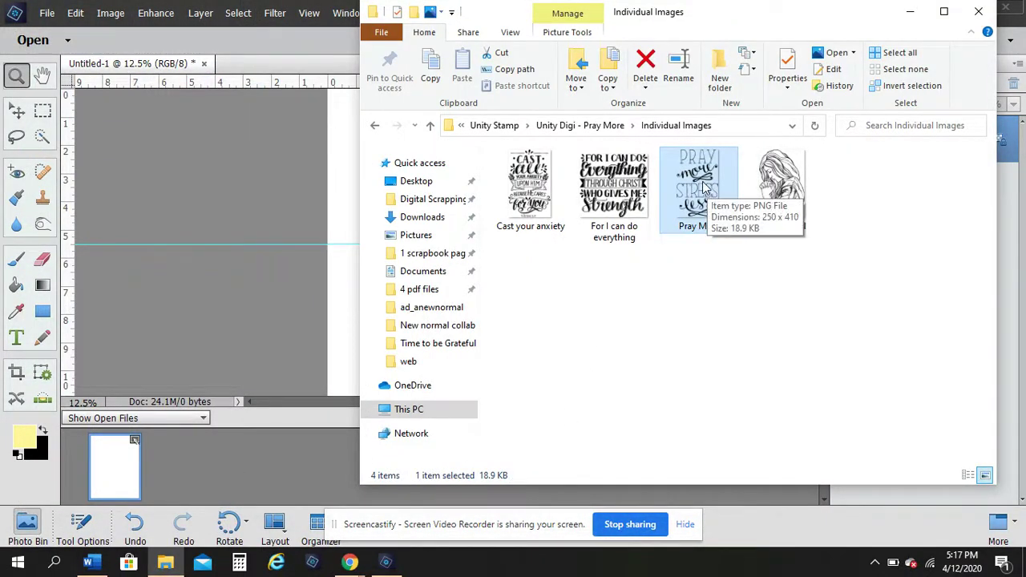
left_click_drag(704, 187, 287, 202)
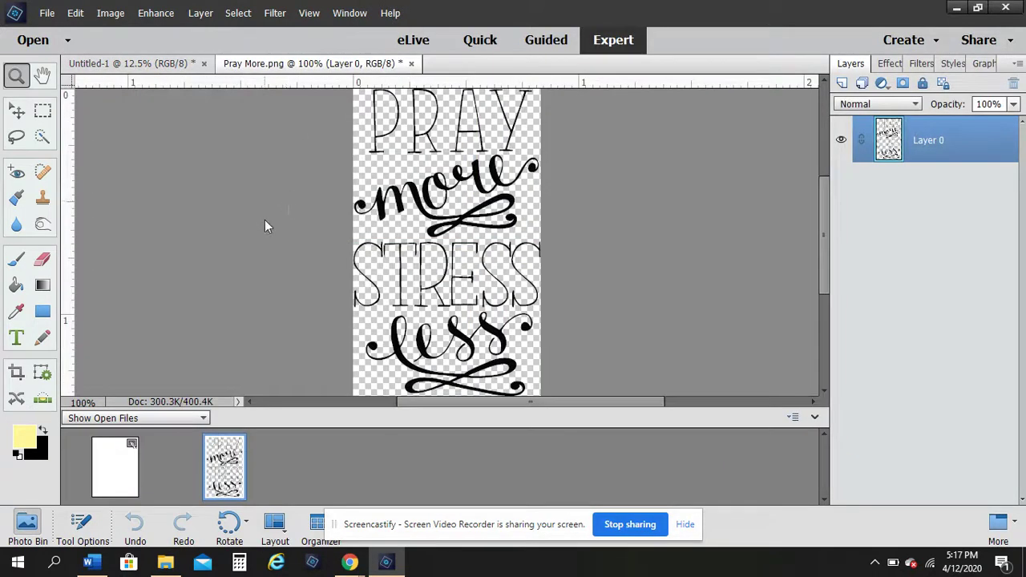
- Open the Floral Frame image from the Jesus and Germs folder under Unity Stamp in the photo editor
left_click(166, 565)
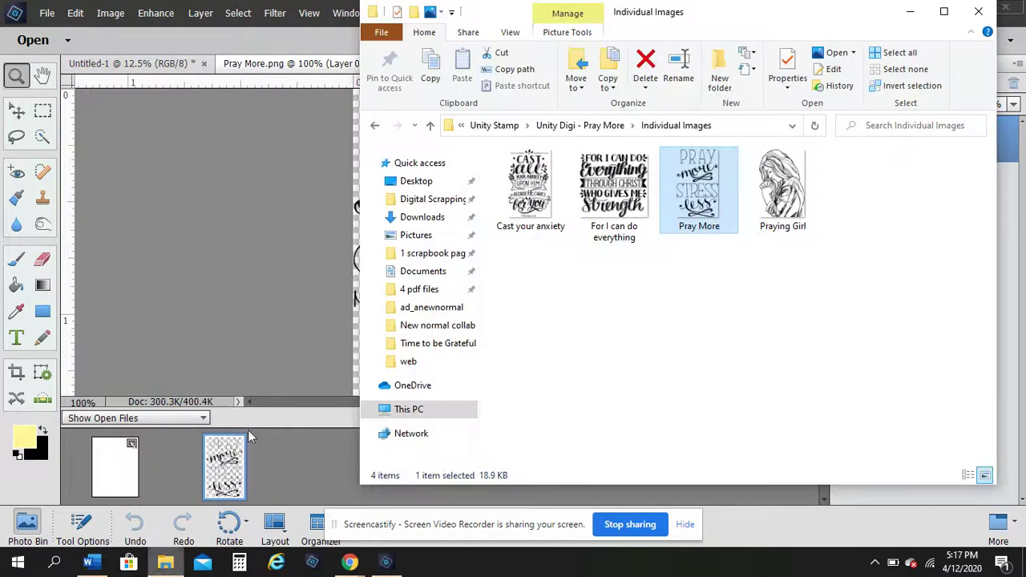
left_click(430, 129)
left_click(430, 128)
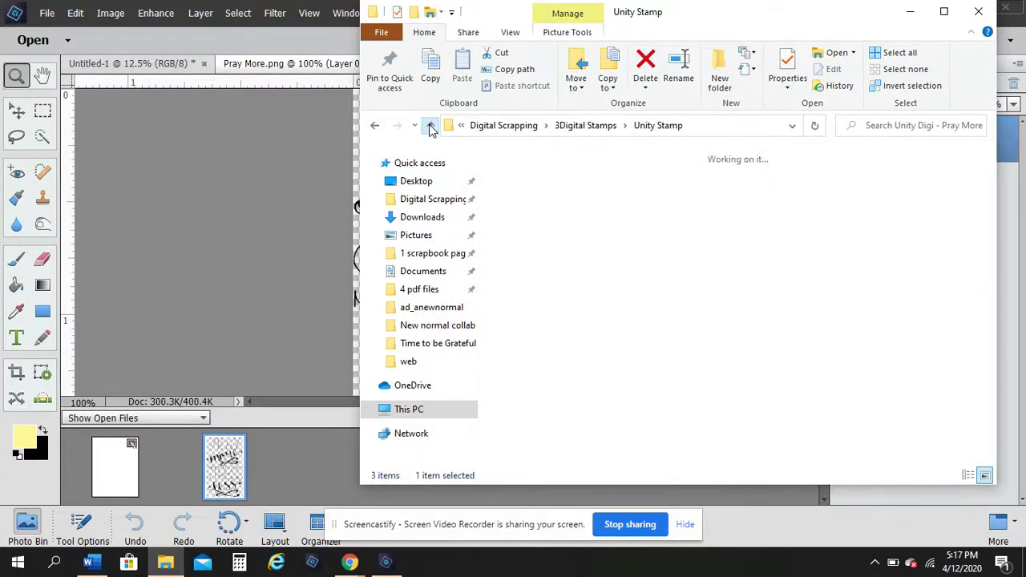
double_click(706, 201)
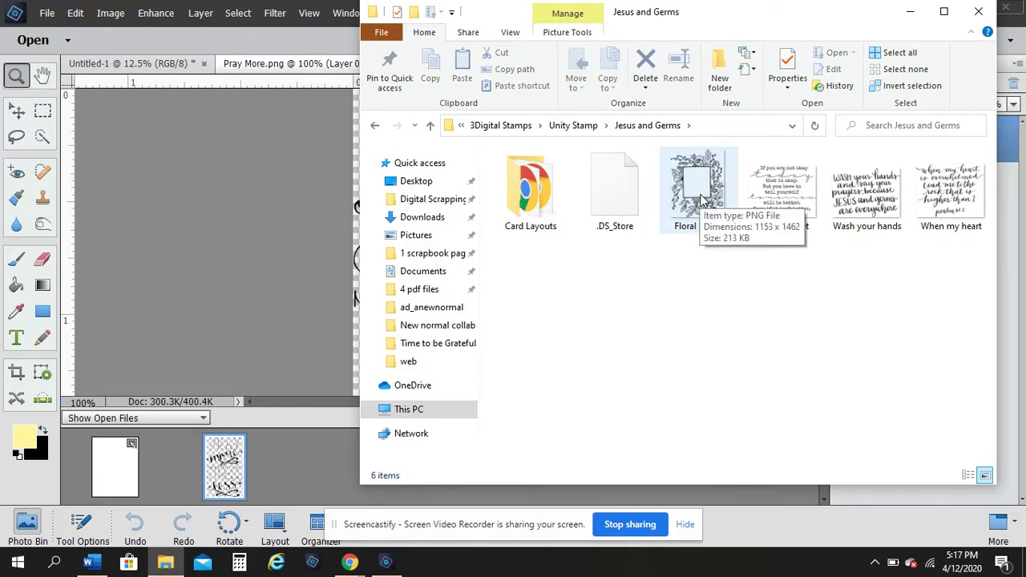
double_click(700, 197)
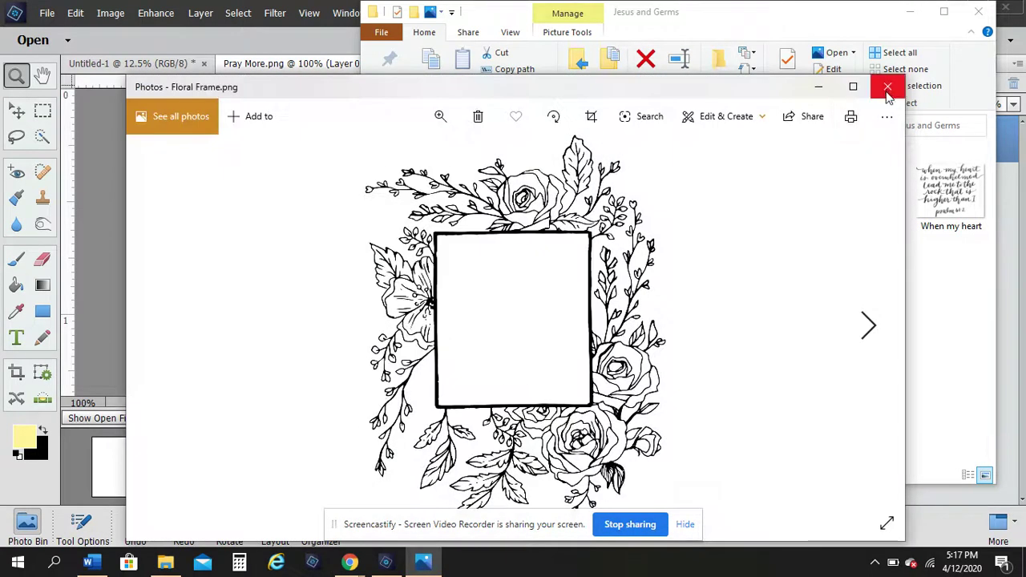
left_click(889, 93)
left_click_drag(694, 206, 288, 199)
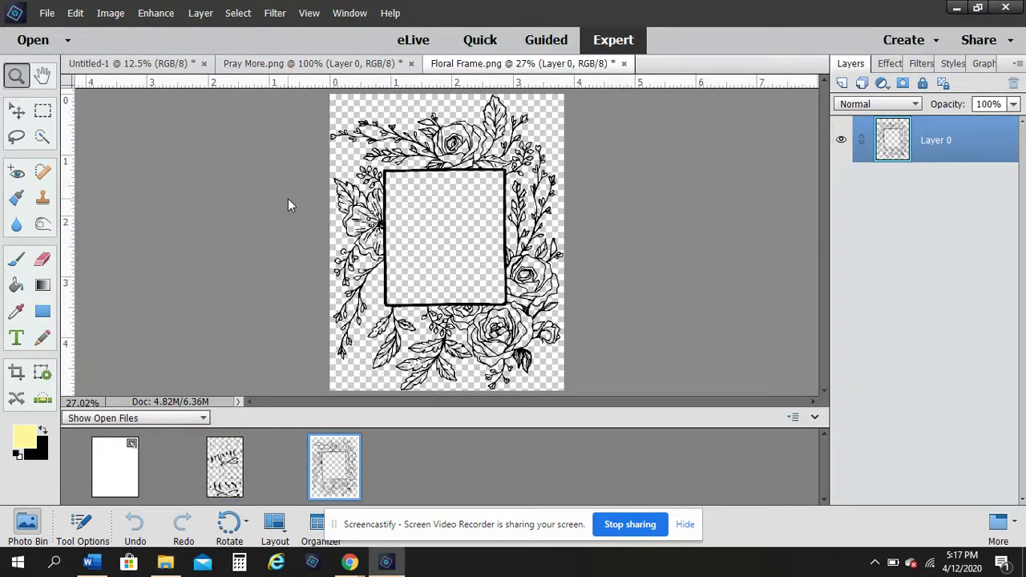
- Place the Floral Frame image on the blank letter page as a new layer and select it with the Move tool
left_click(113, 477)
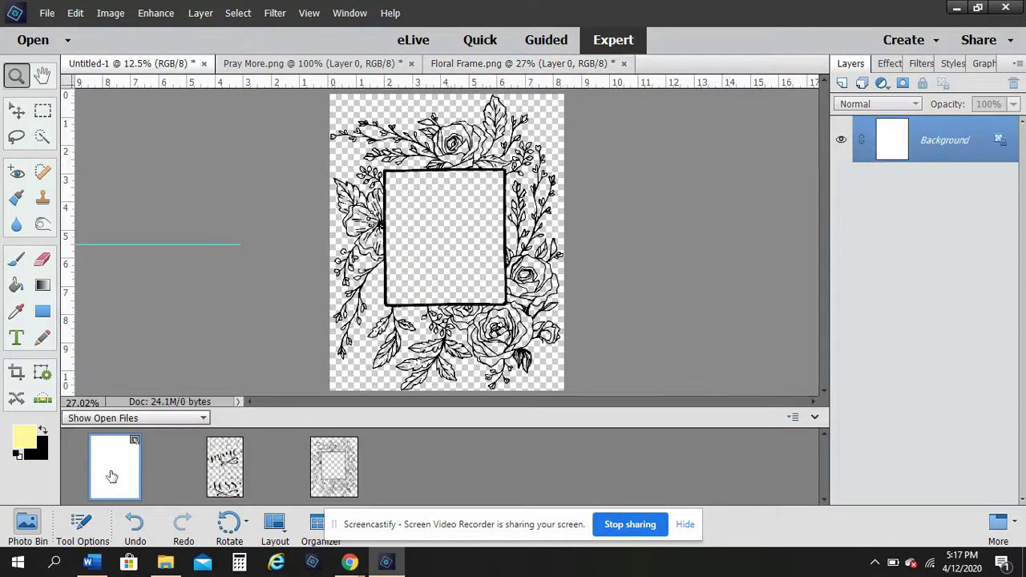
left_click_drag(349, 481, 392, 144)
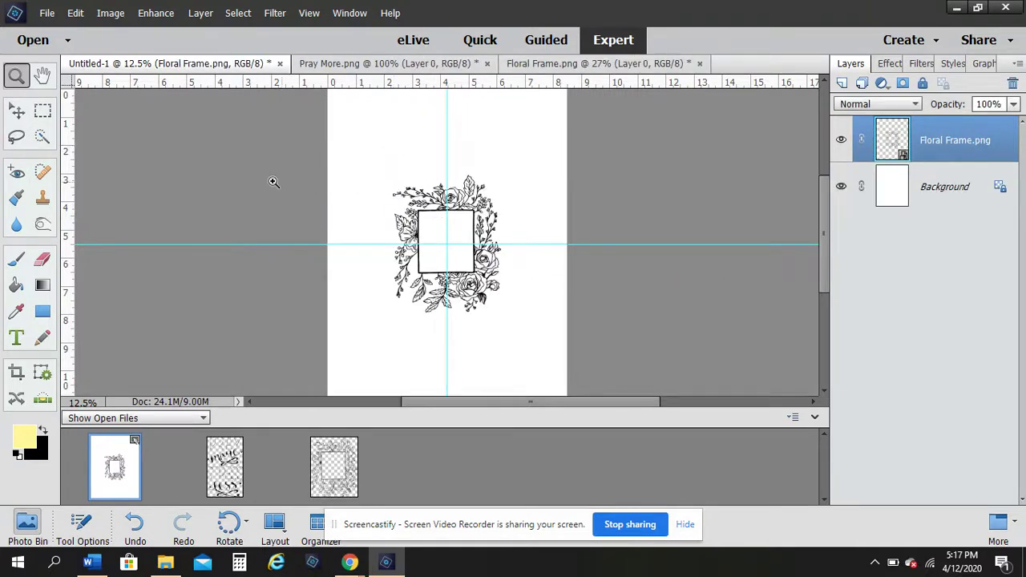
left_click(16, 110)
mouse_move(429, 212)
left_mouse_down()
mouse_move(374, 150)
mouse_move(433, 204)
left_mouse_up()
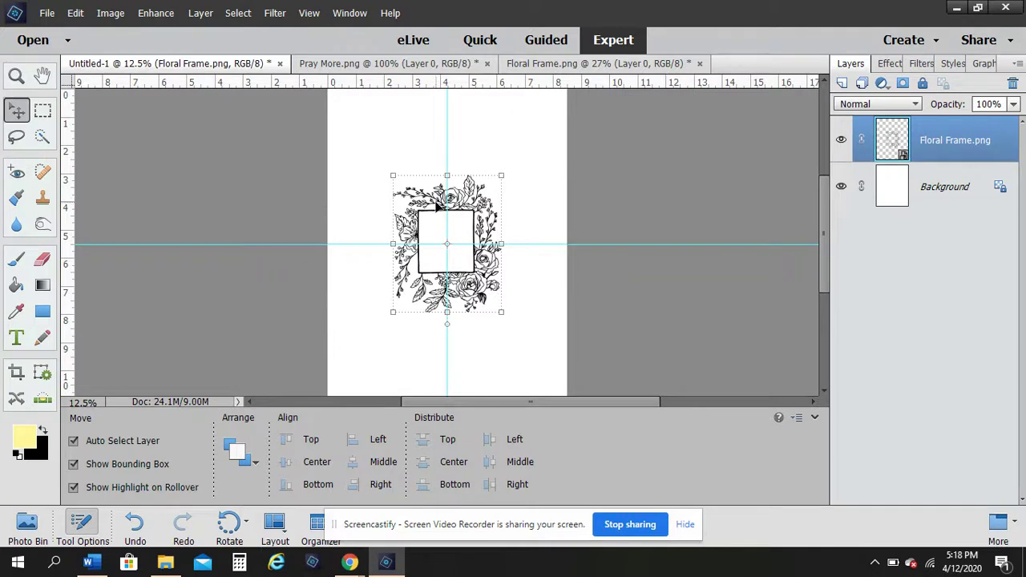
- Select the Floral Frame layer and move the frame into the page's upper-left quarter, inside the guides
left_click(438, 206)
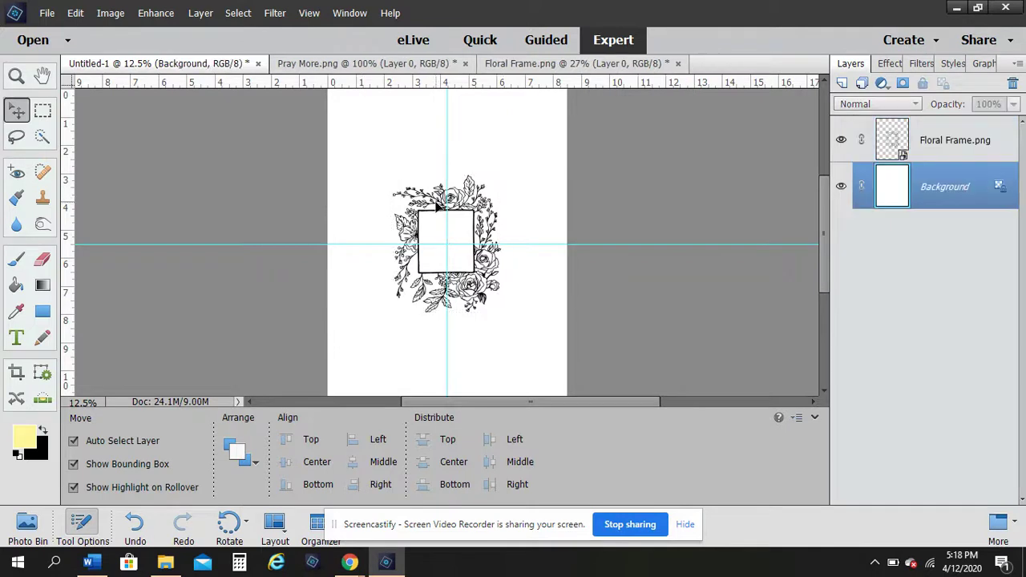
left_click(979, 140)
left_click_drag(413, 219, 354, 144)
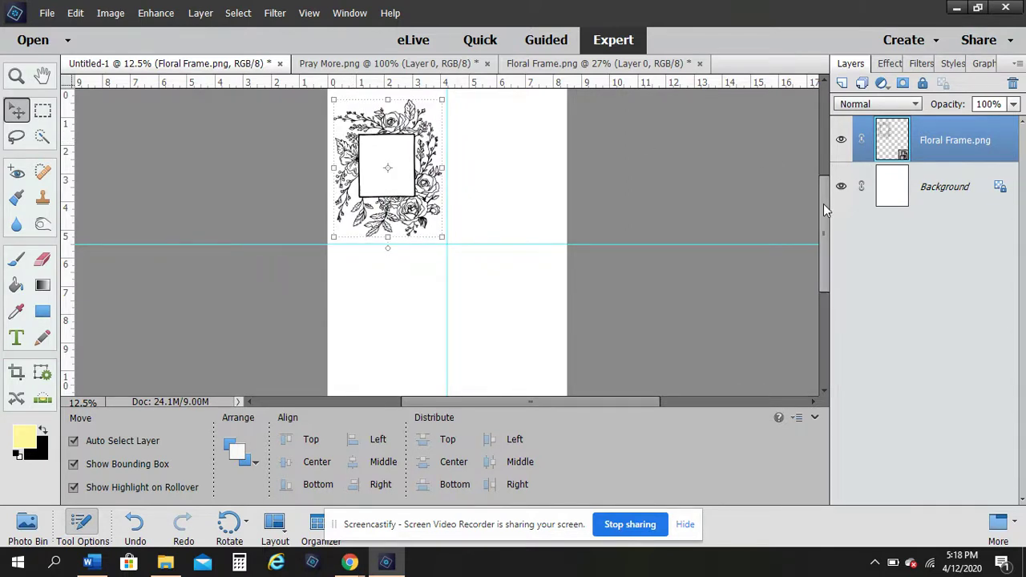
- Enlarge the floral frame proportionally to about 104.76% by extending it toward the page's upper-left corner
scroll(820, 203, "up", 1)
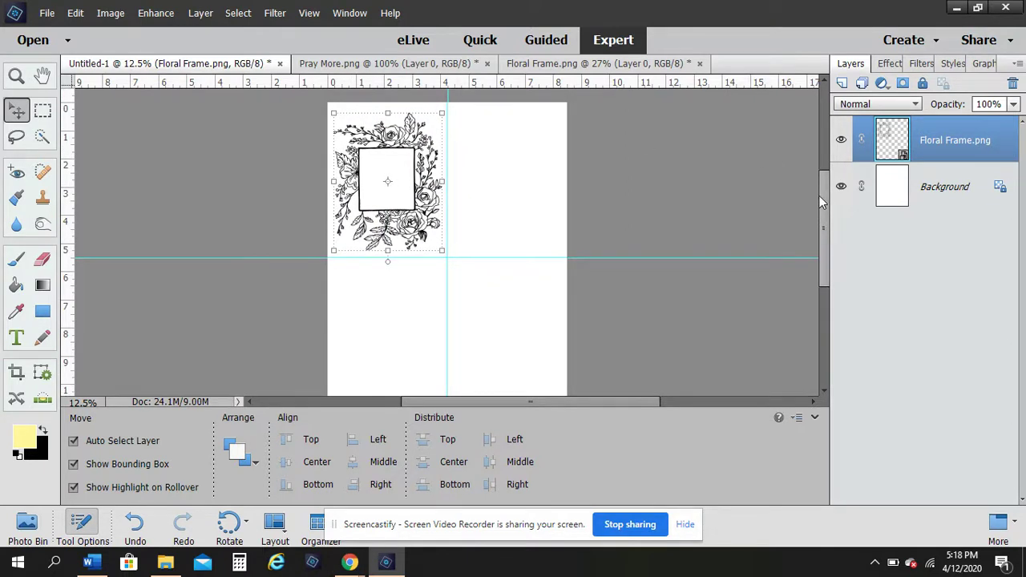
key("ctrl+equal")
key("ctrl+equal")
key("ctrl+equal")
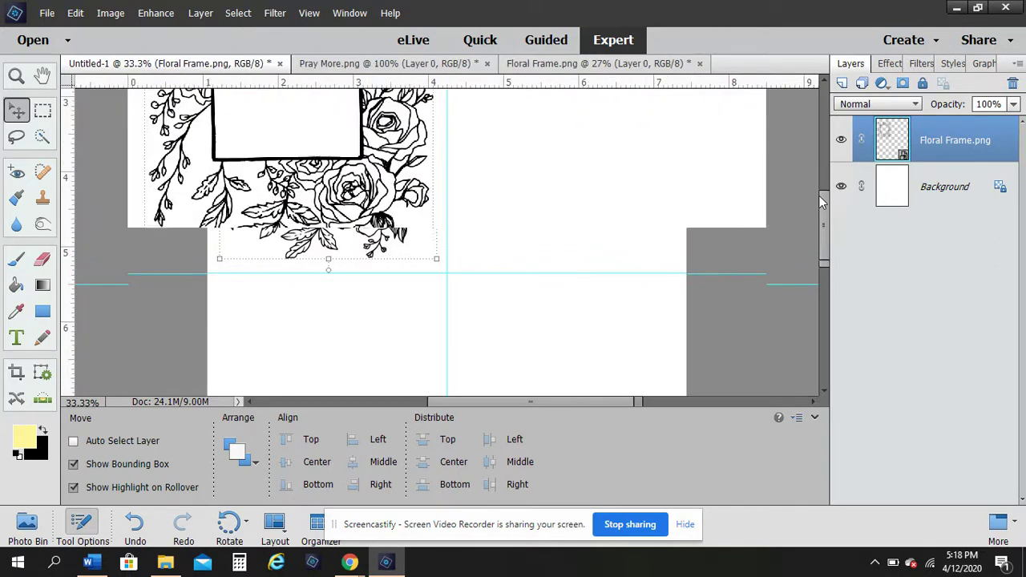
left_click_drag(822, 202, 806, 154)
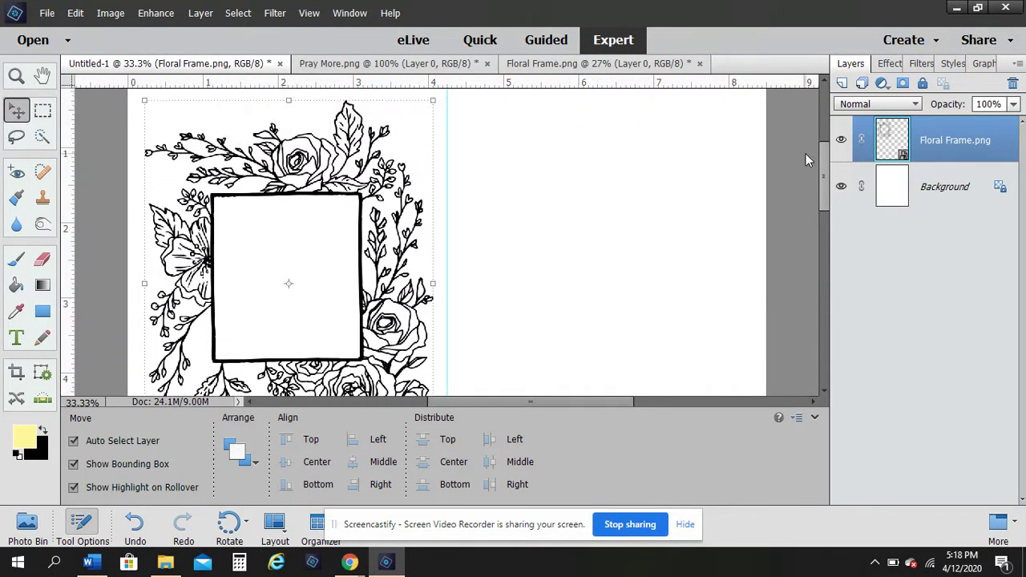
key("ctrl+minus")
key("ctrl")
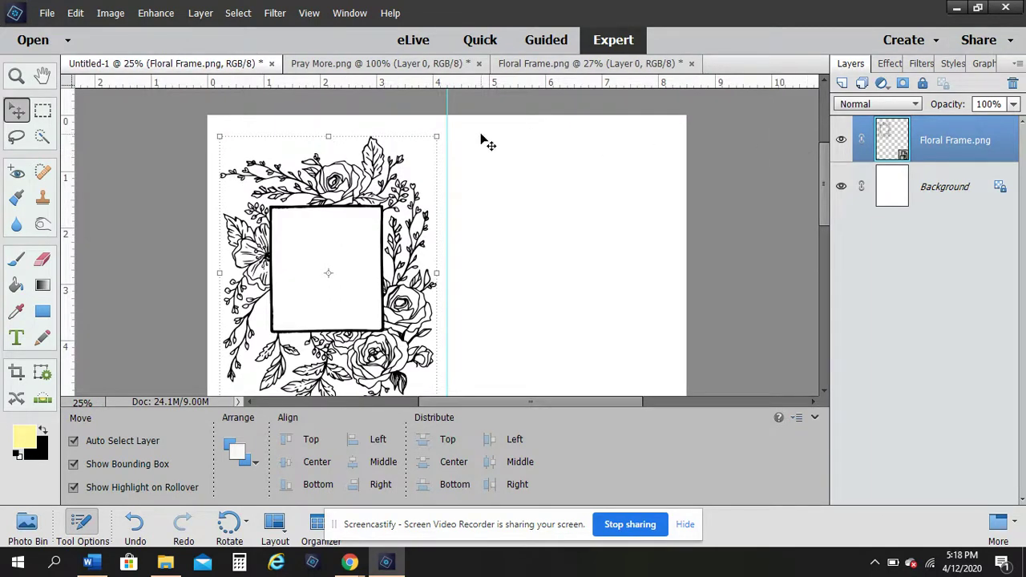
mouse_move(218, 137)
left_mouse_down()
mouse_move(194, 112)
mouse_move(210, 130)
mouse_move(209, 105)
mouse_move(209, 122)
left_mouse_up()
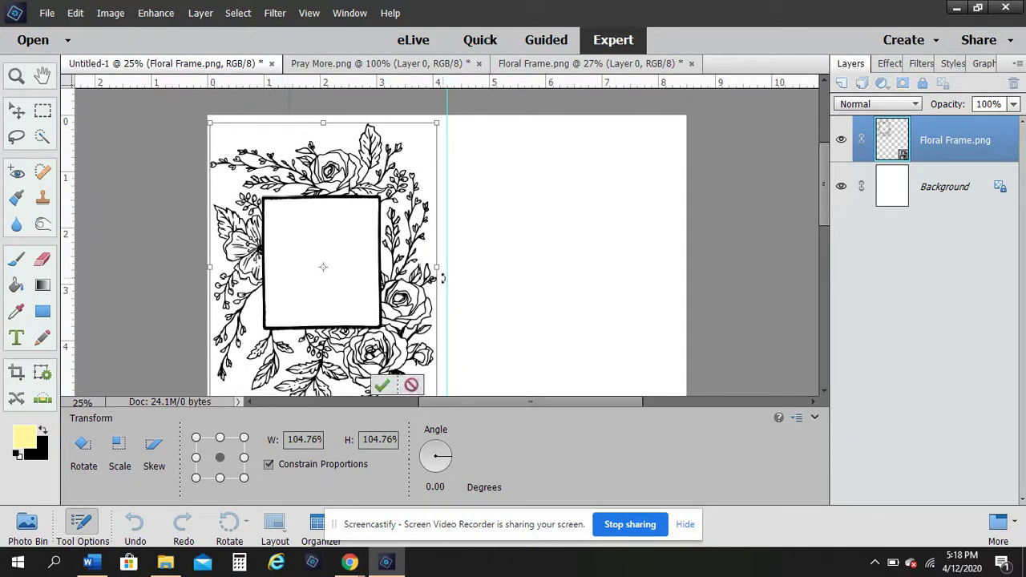
- Stretch the floral frame's width to about 198.35% without constrained proportions, and turn Constrain Proportions back on
left_click_drag(436, 269, 641, 301)
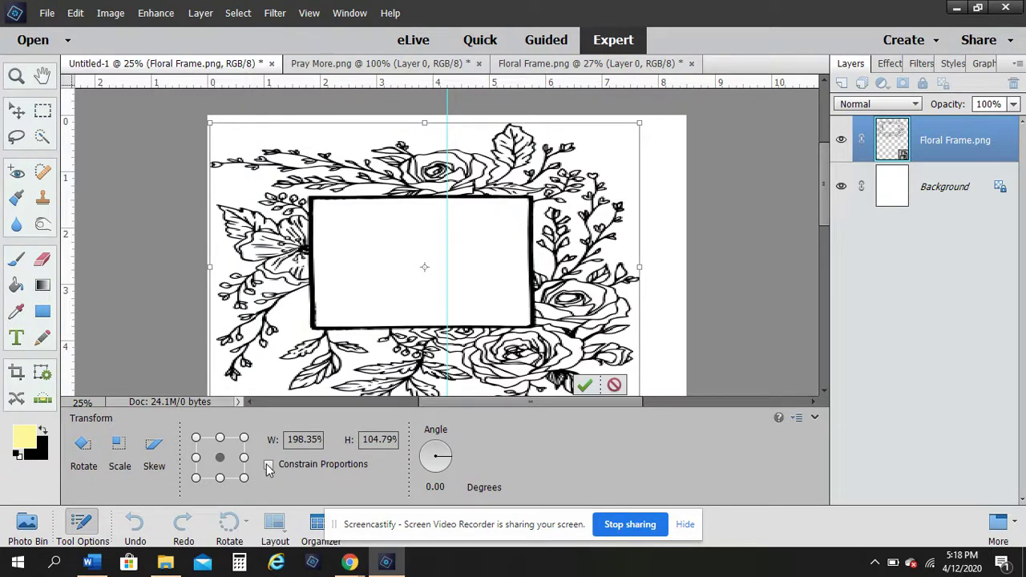
left_click(268, 465)
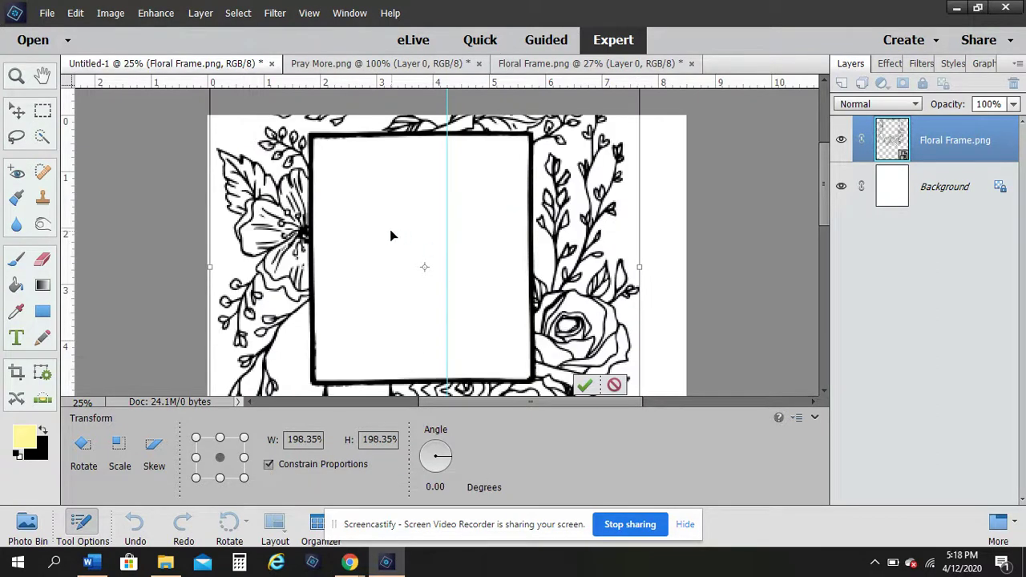
scroll(678, 227, "up", 5)
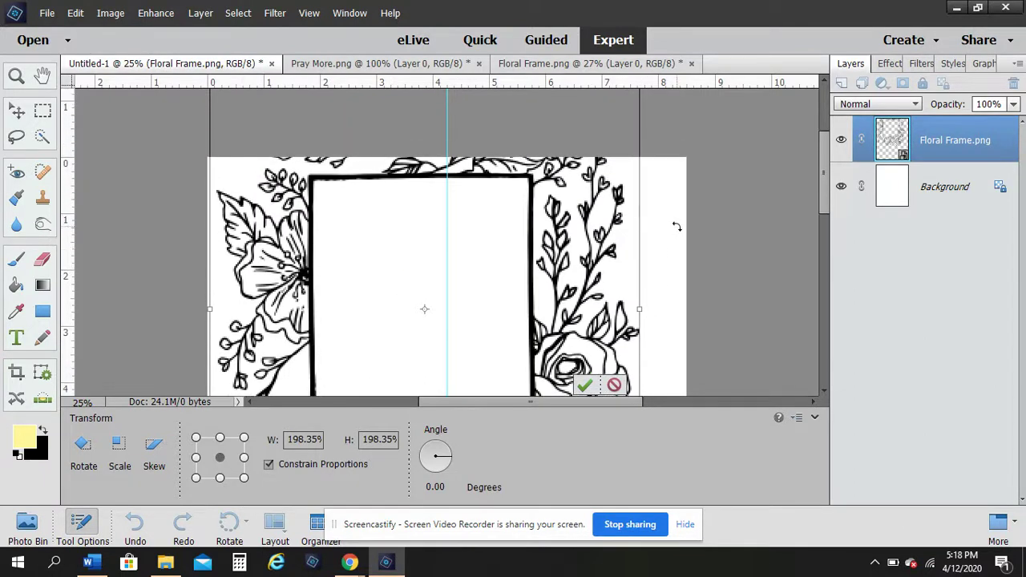
- Scale the floral frame down proportionally to fit inside the page's upper-left quarter, reposition it between the guides and apply the transform
left_click_drag(639, 163, 399, 347)
left_click_drag(824, 158, 825, 223)
left_click_drag(363, 236, 357, 121)
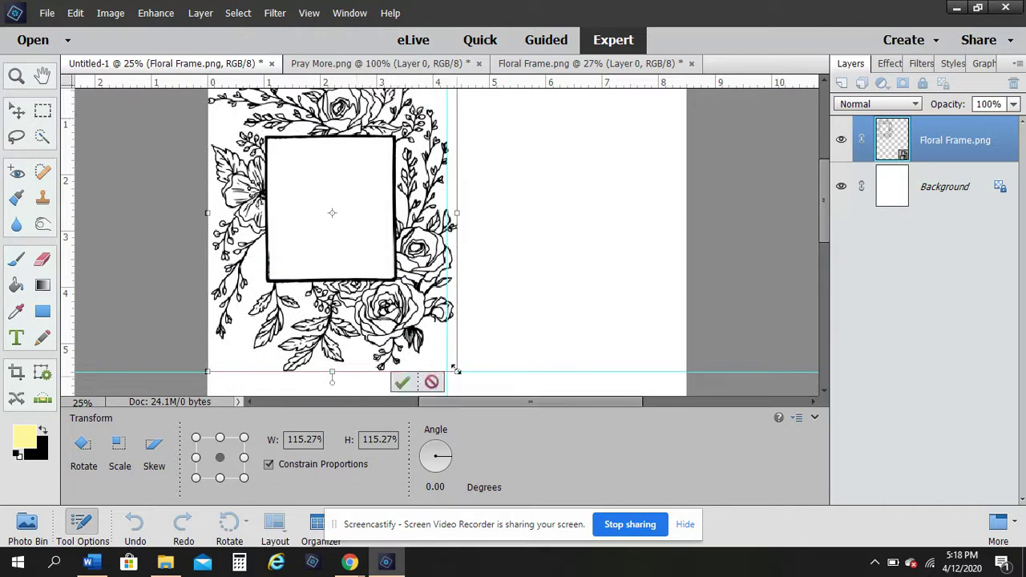
left_click_drag(457, 374, 425, 346)
left_click_drag(405, 232, 413, 263)
left_click(387, 376)
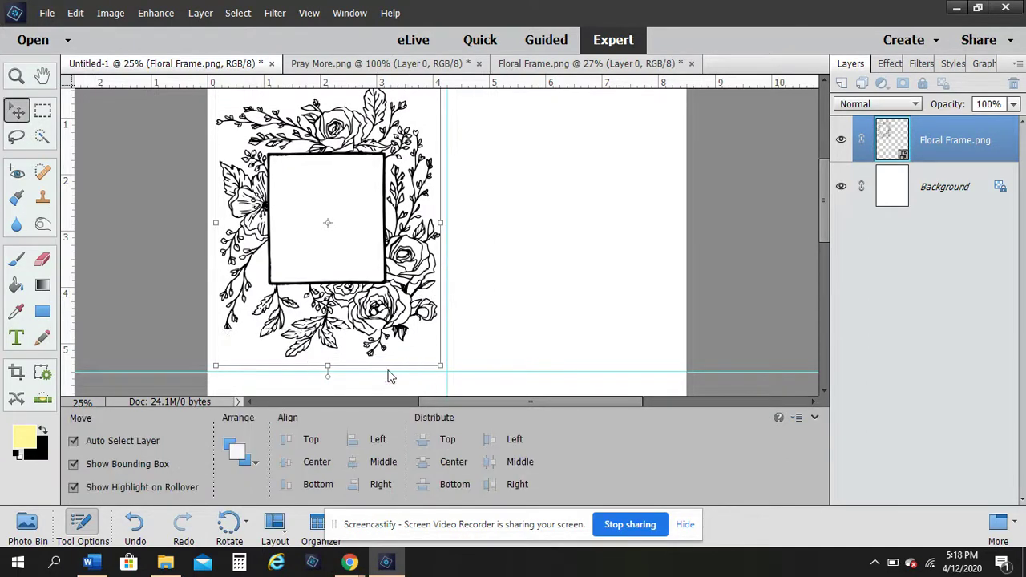
- Nudge the floral frame slightly upward within its quarter of the page
left_click_drag(819, 220, 817, 210)
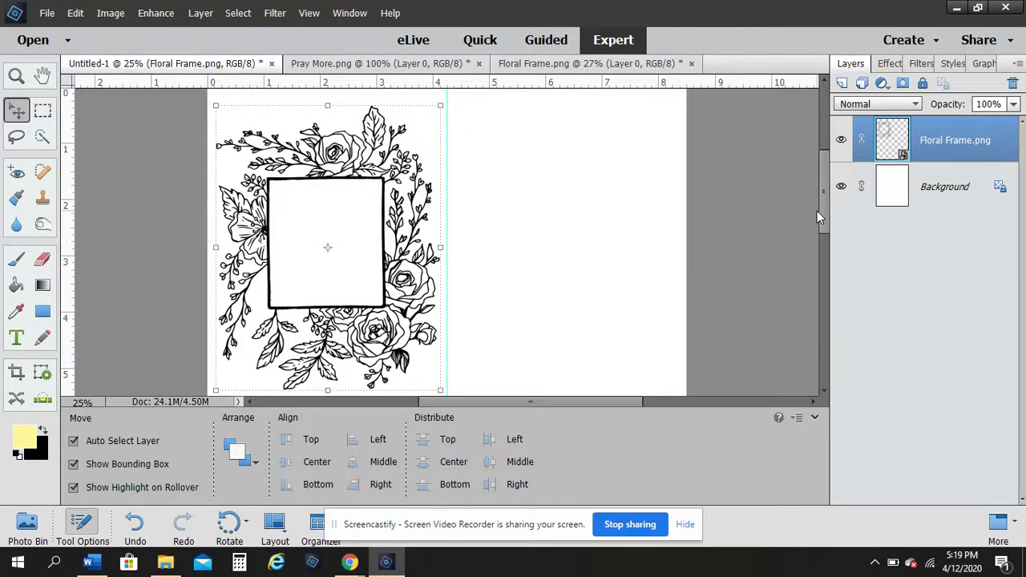
key("Up")
key("Up")
key("Up")
key("Up")
key("Up")
key("Up")
key("Up")
key("Up")
key("Up")
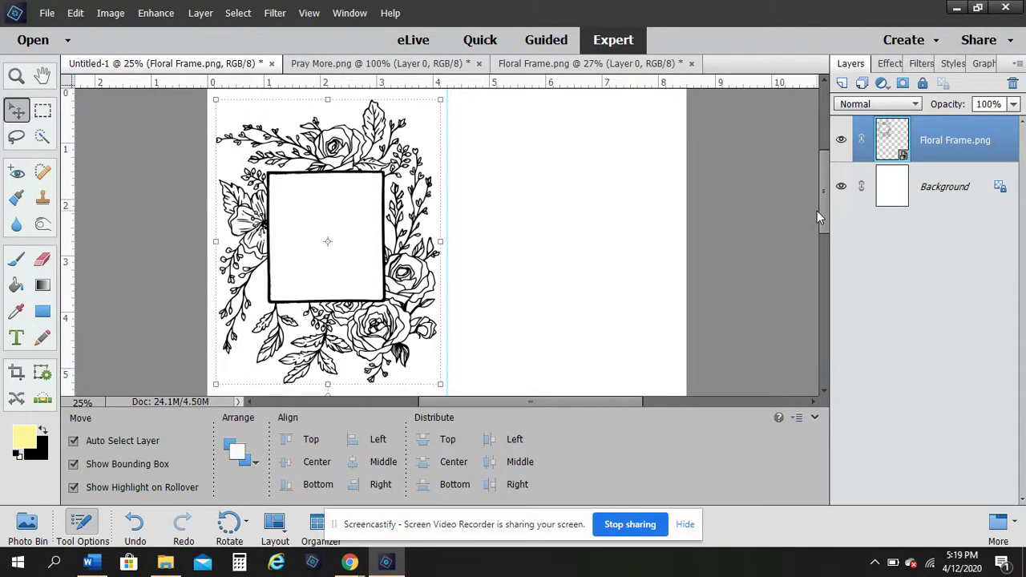
- Place the open Pray More image on the letter page as a new layer and move it inside the floral frame's blank square
left_click(27, 525)
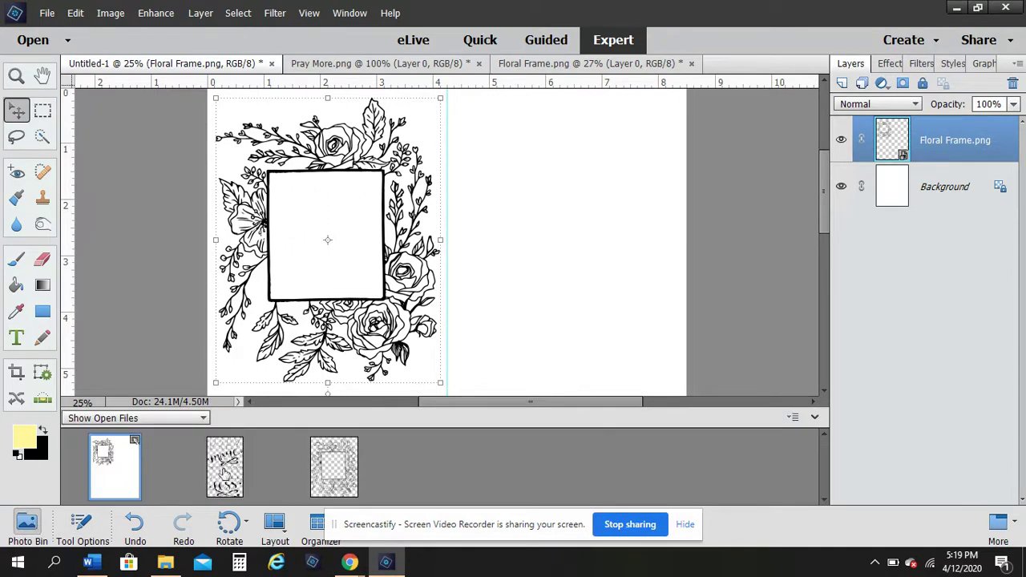
left_click_drag(225, 471, 317, 232)
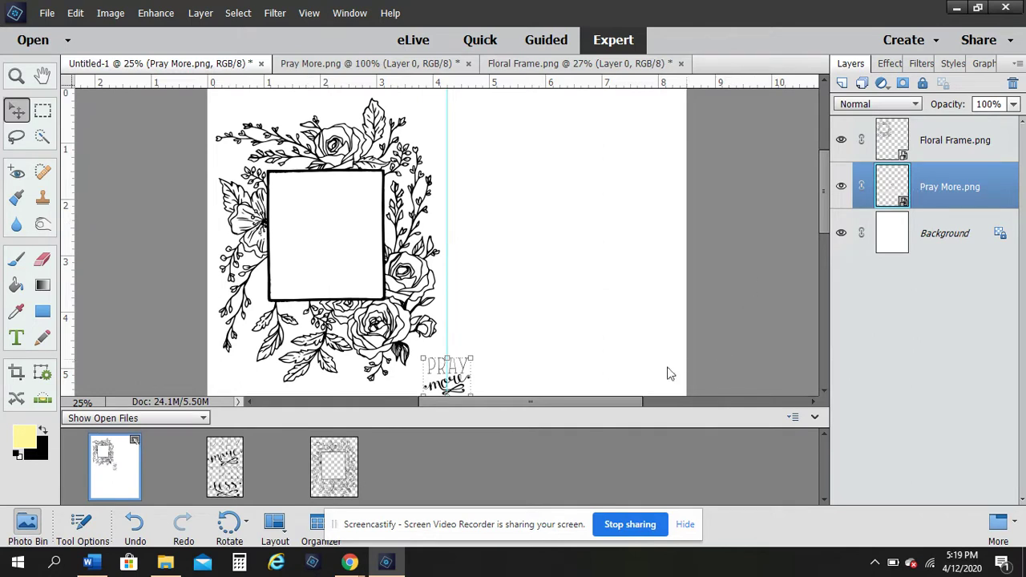
left_click_drag(508, 325, 391, 168)
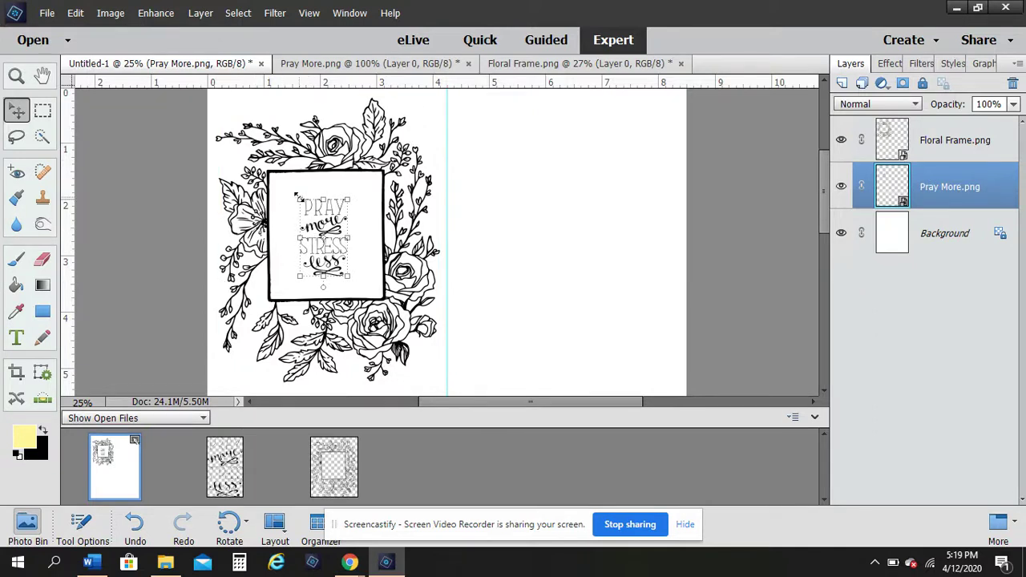
- Enlarge the Pray More text proportionally to nearly fill the frame's blank square, reposition it there and apply the transform
left_click_drag(298, 198, 278, 164)
mouse_move(315, 194)
left_mouse_down()
mouse_move(318, 215)
mouse_move(322, 208)
left_mouse_up()
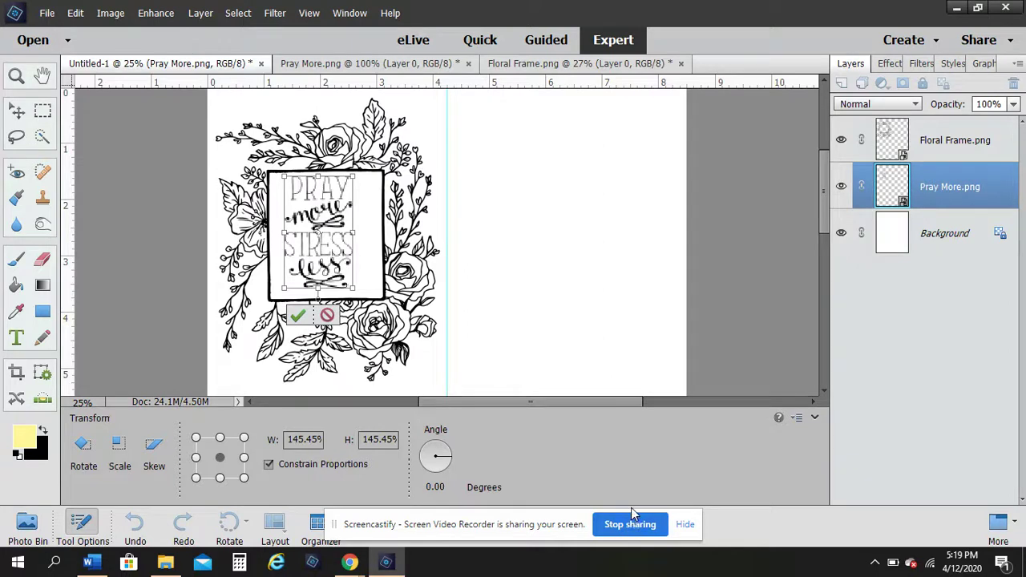
left_click_drag(353, 287, 356, 293)
left_click(301, 322)
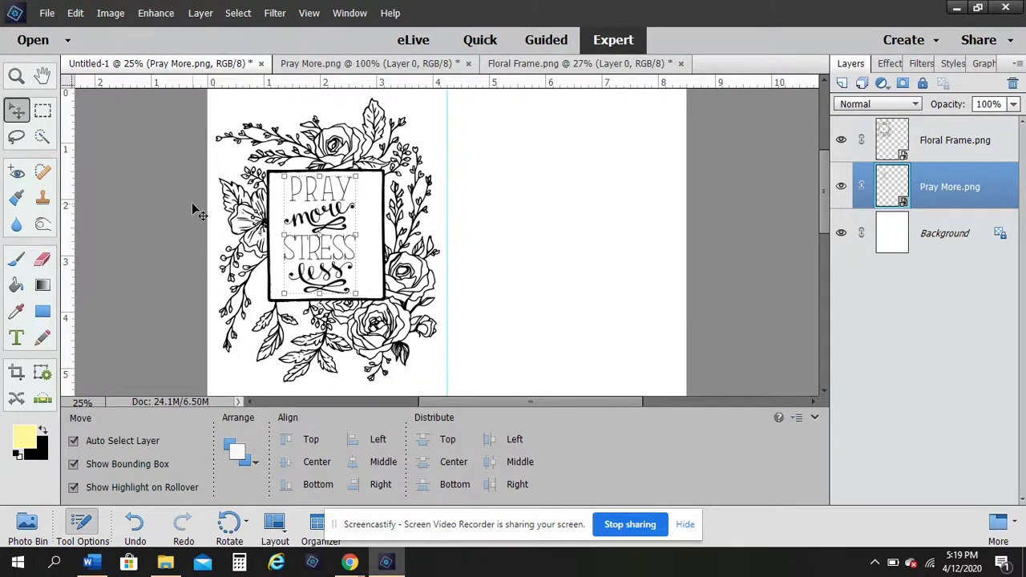
left_click(15, 75)
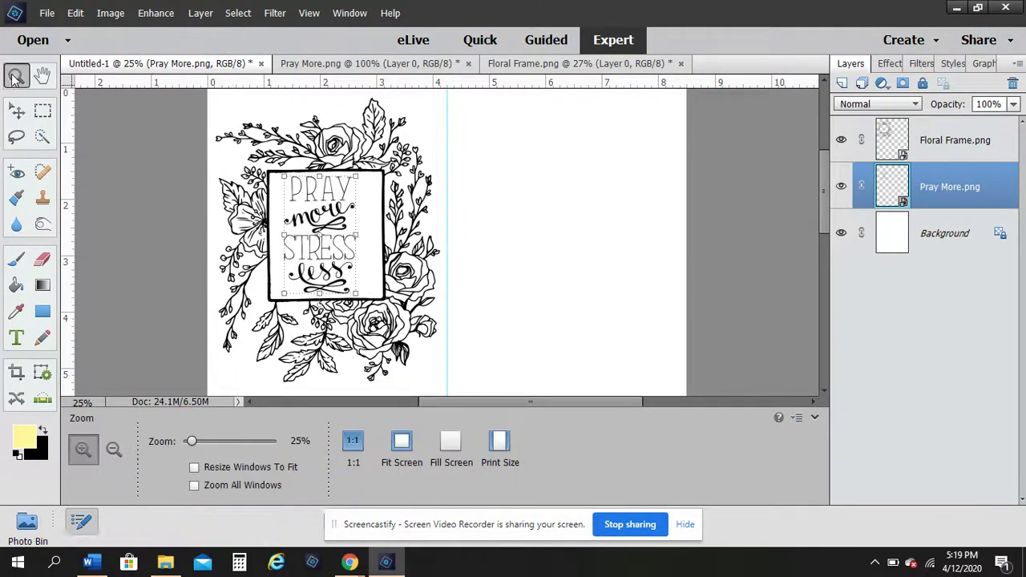
left_click(389, 465)
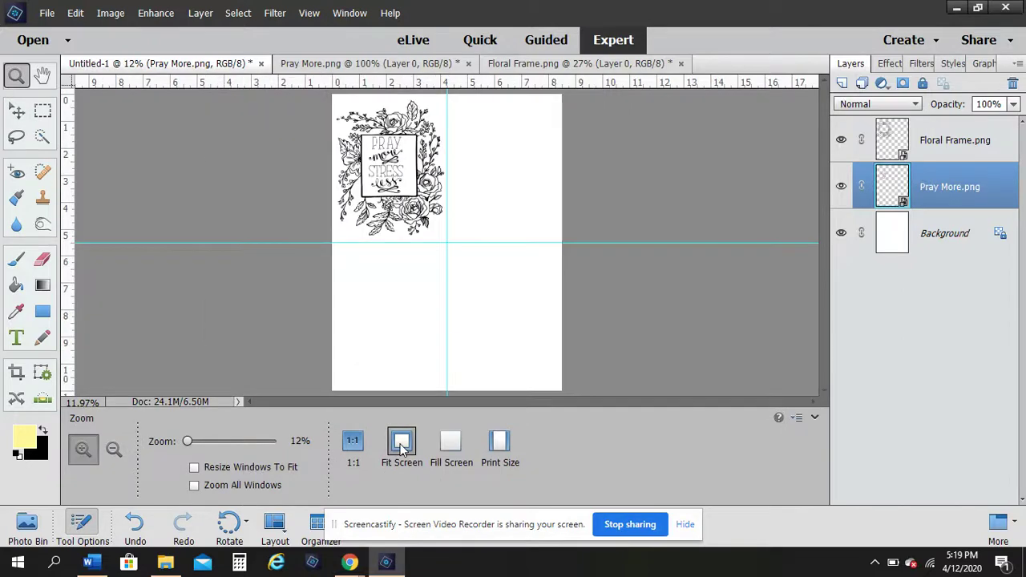